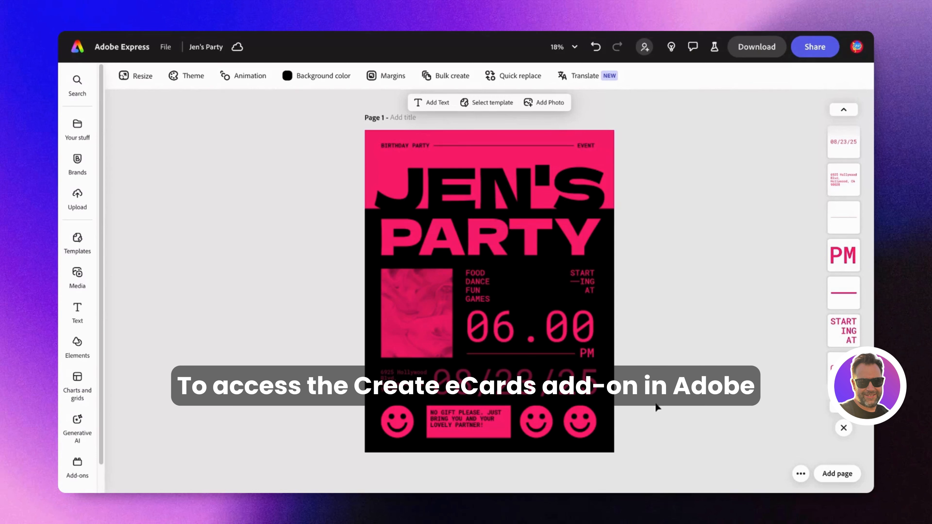
Open the CreatEcards add-on from the personal add-ons collection and close the add-ons browser
scroll(102, 241, down, 2)
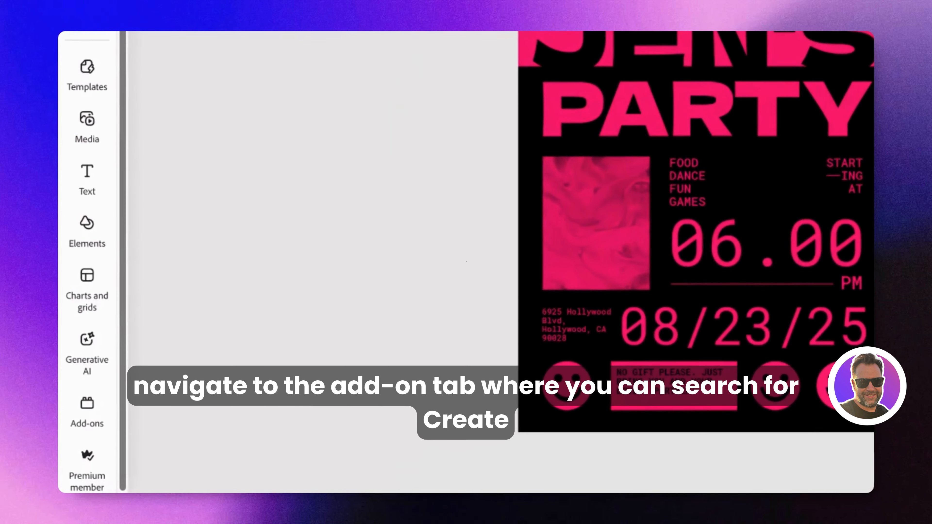
click(87, 404)
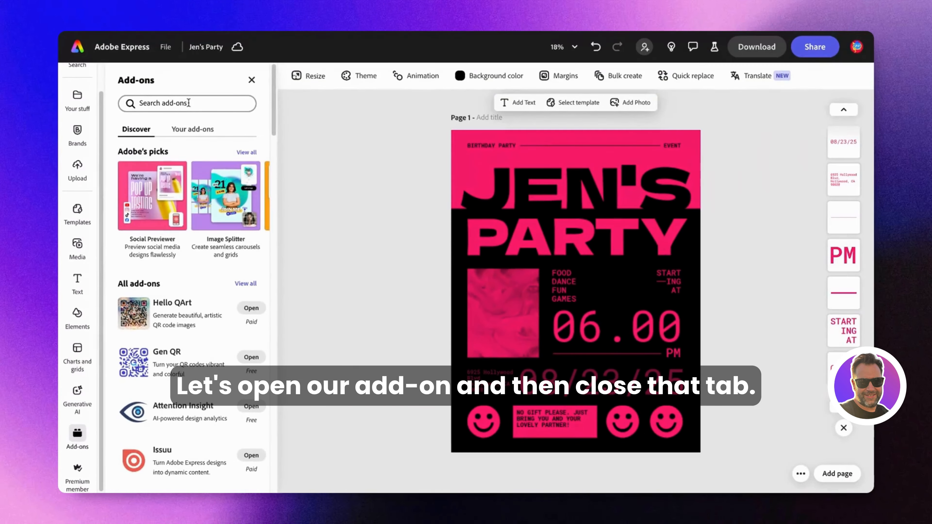
click(191, 131)
click(189, 389)
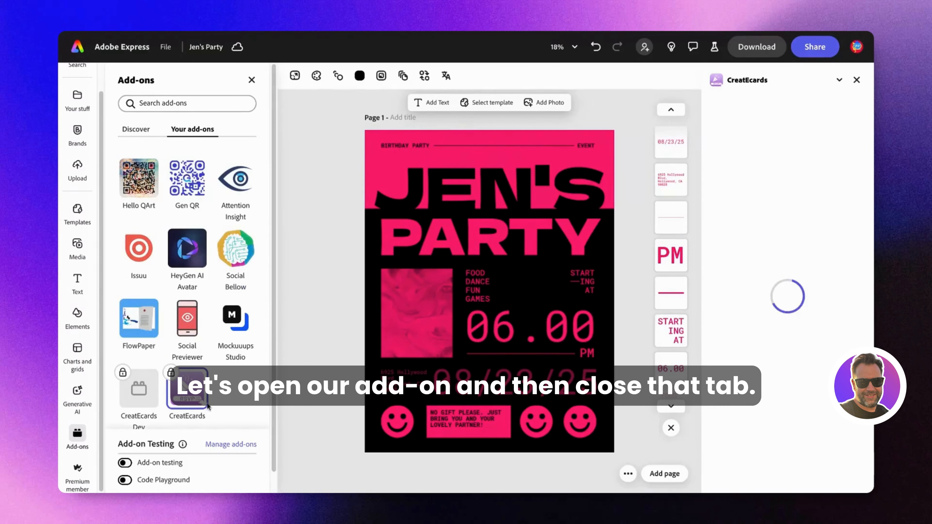
click(252, 79)
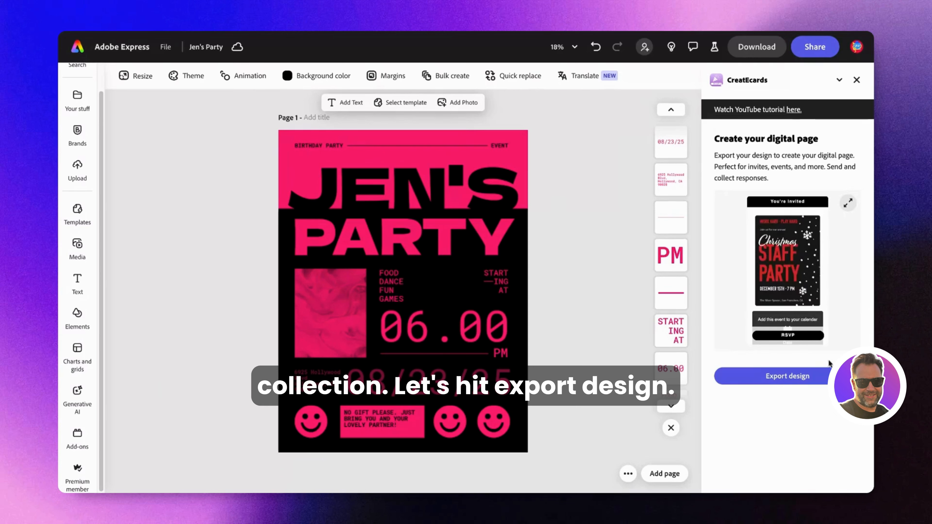
Export the party design as an Online invitation page and open it in CreatEcards
click(797, 384)
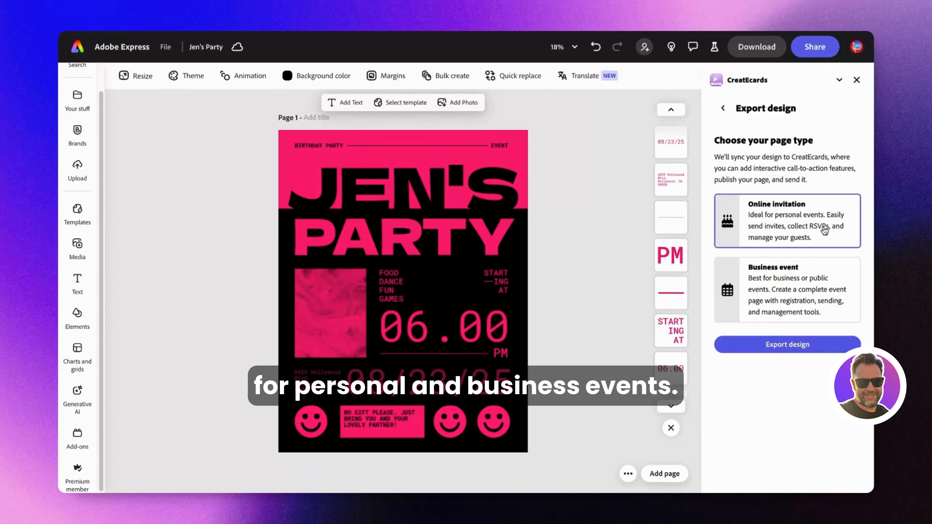
click(823, 275)
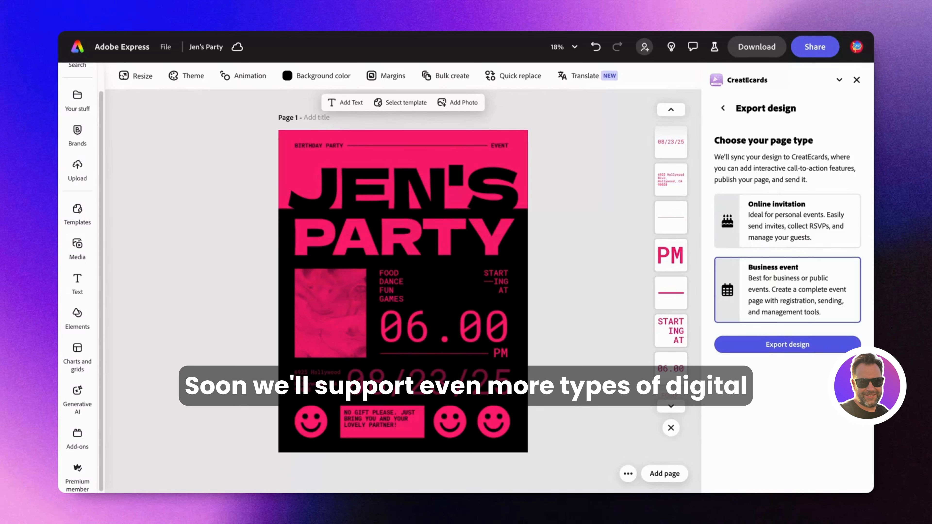
click(822, 220)
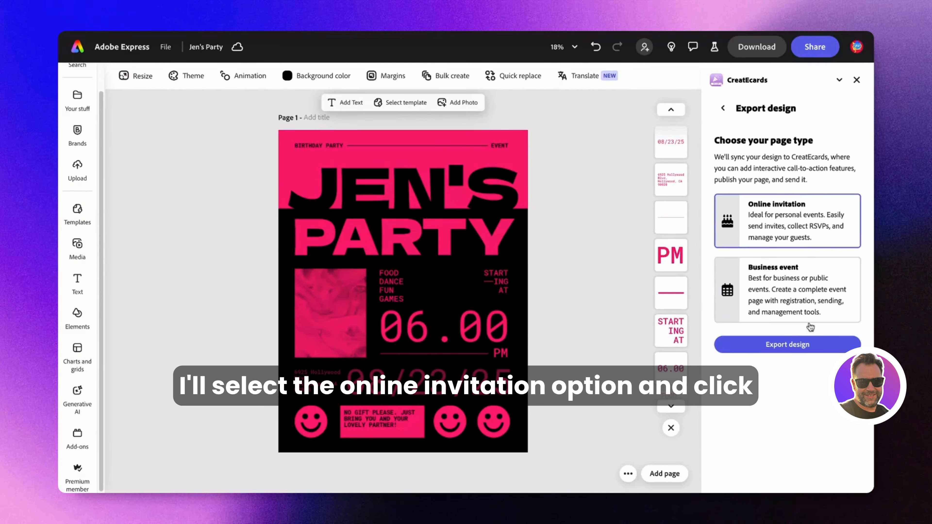
click(802, 350)
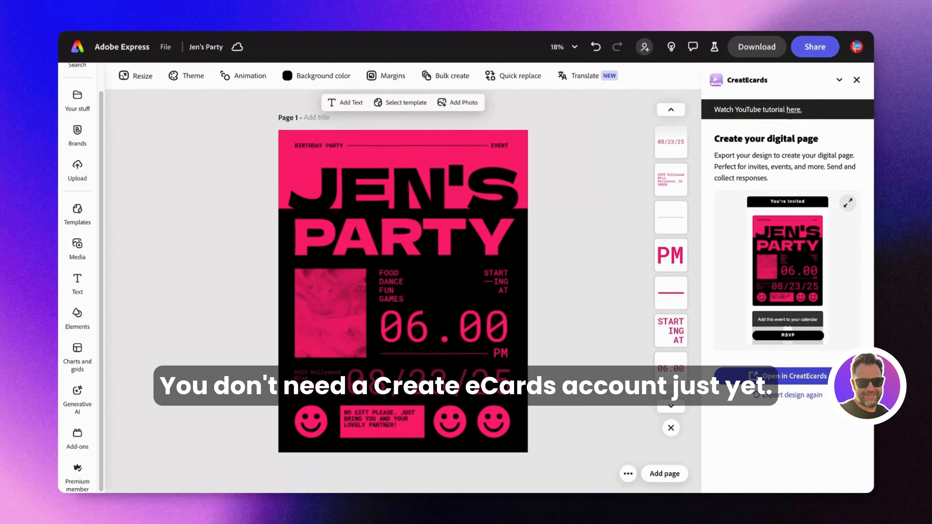
click(789, 376)
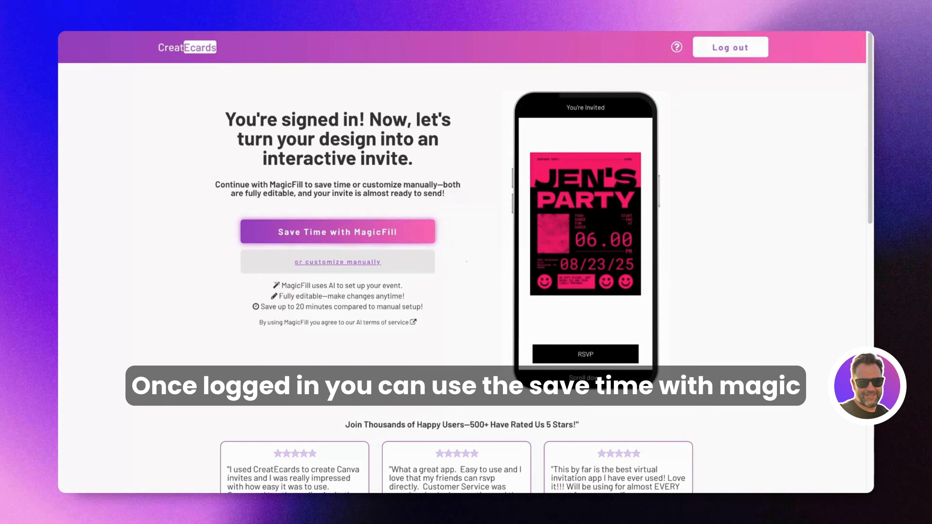
Prefill the event with MagicFill, look through the generated invitation page, and continue to the event details
click(352, 235)
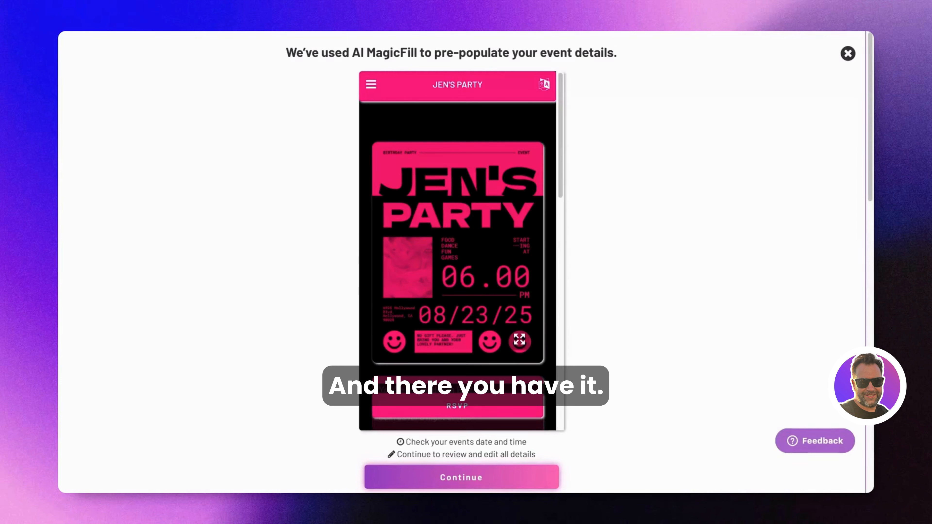
scroll(505, 193, down, 6)
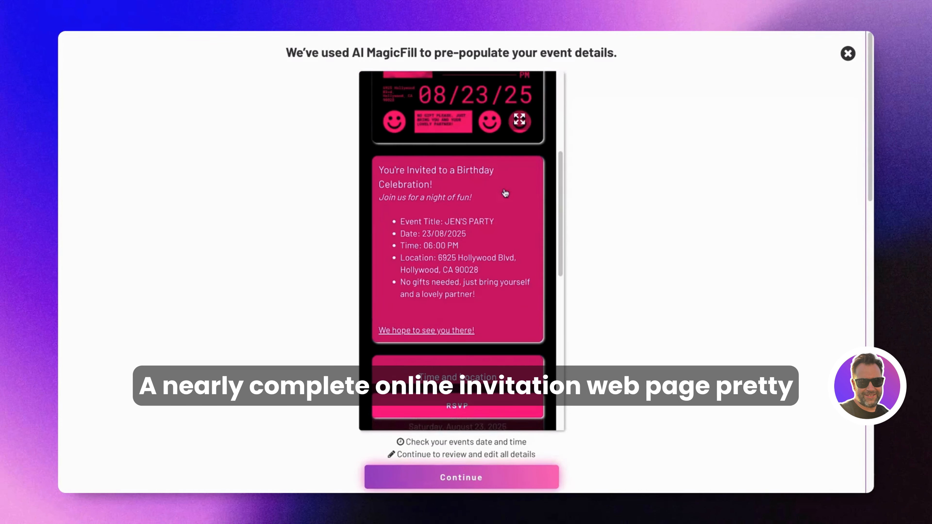
scroll(505, 194, down, 7)
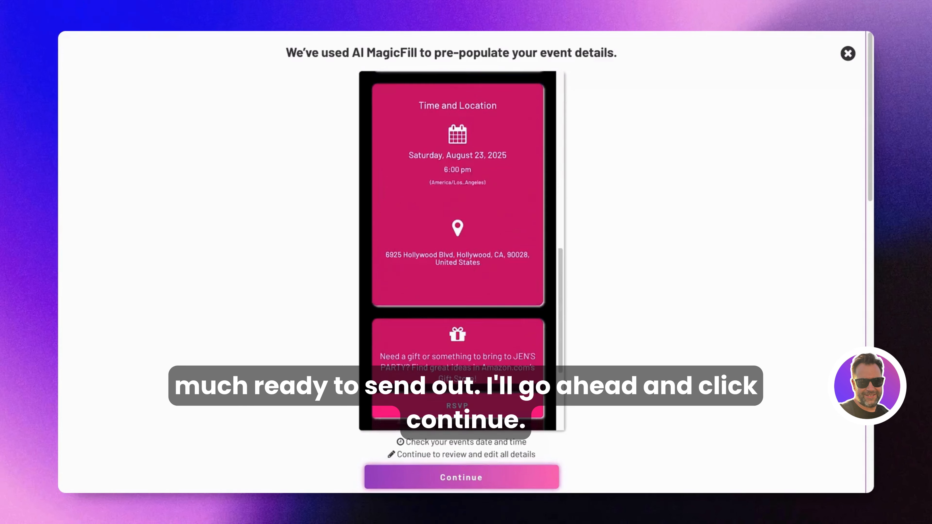
scroll(468, 251, down, 3)
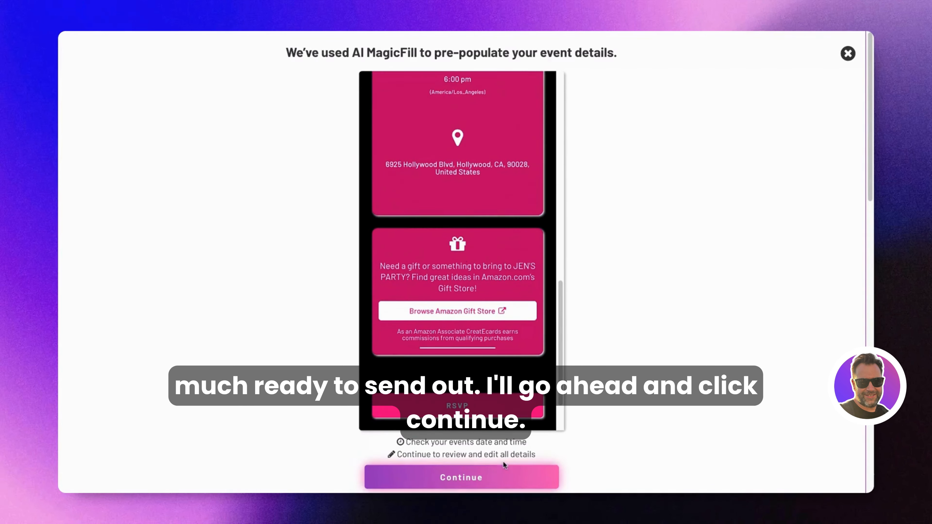
click(493, 482)
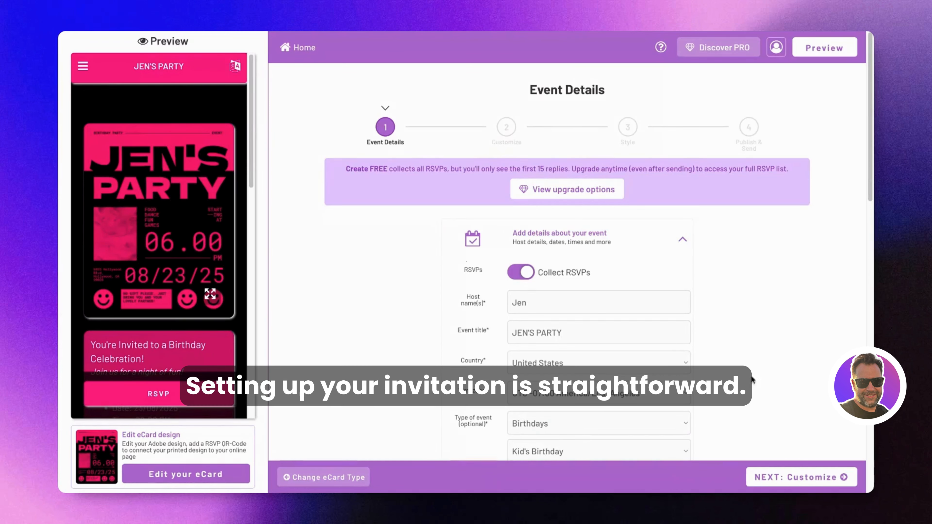
Review the prefilled event details for accuracy, including the host, date, time, timezone and location address
scroll(722, 348, down, 5)
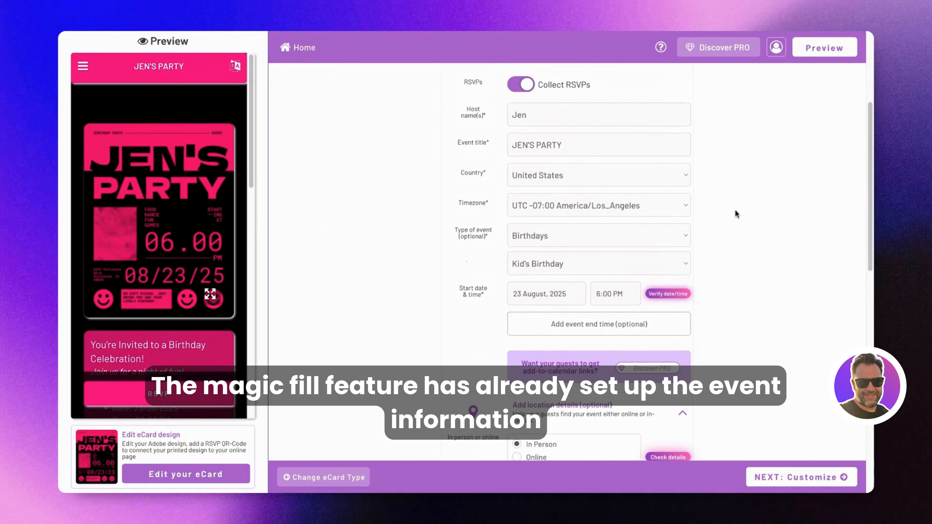
scroll(743, 207, down, 2)
scroll(743, 210, down, 1)
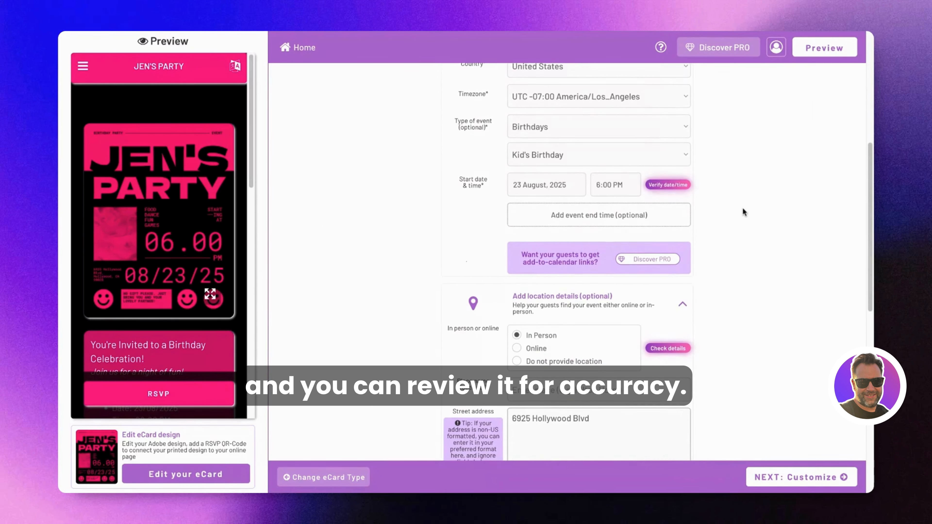
scroll(717, 219, down, 7)
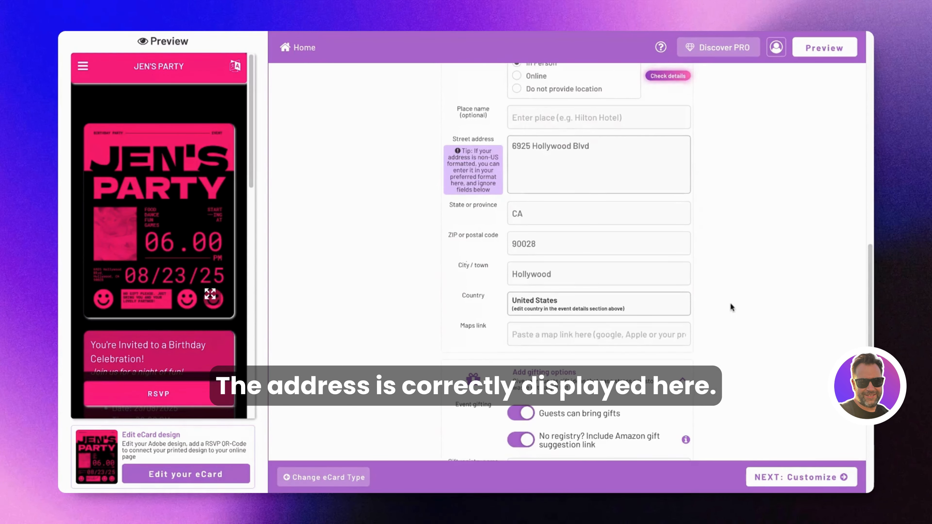
scroll(730, 303, down, 2)
scroll(764, 318, down, 1)
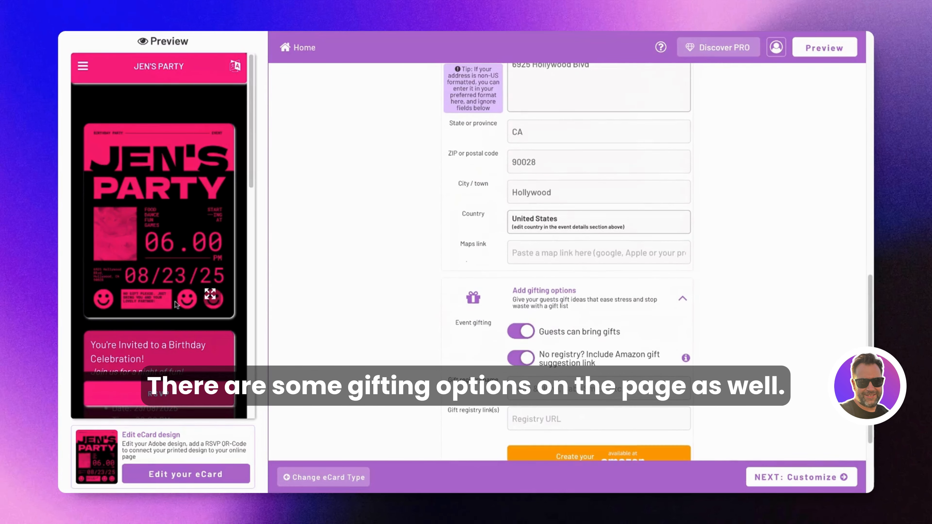
Check the gift block in the invitation preview, and turn off guest gifts and the Amazon gift suggestion link
scroll(189, 290, down, 5)
scroll(189, 290, down, 5)
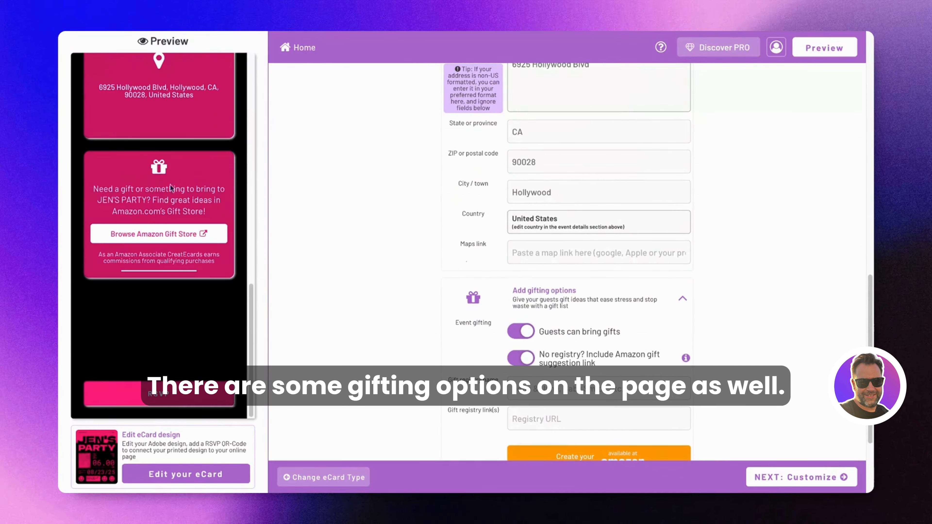
click(521, 334)
click(521, 357)
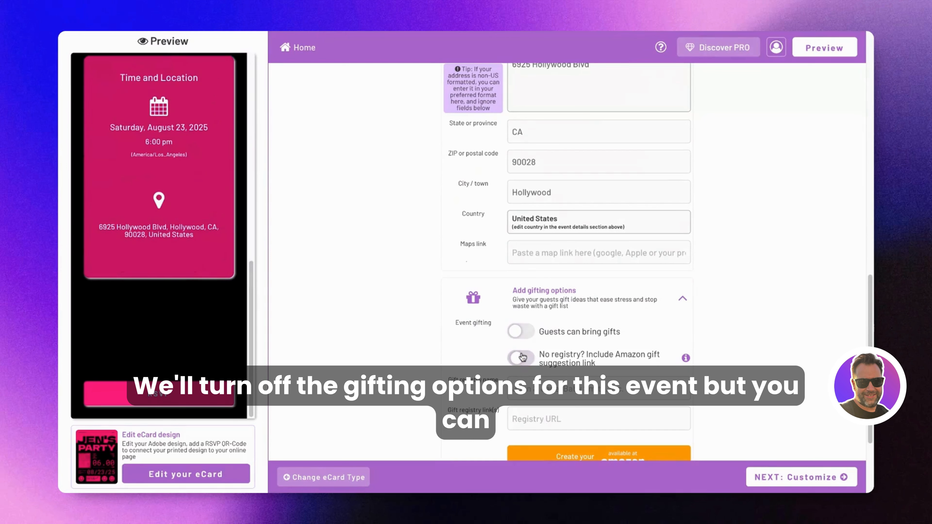
In the guest and RSVP settings, make the event adult-only and allow a maximum of 2 guests per invite
scroll(672, 368, down, 1)
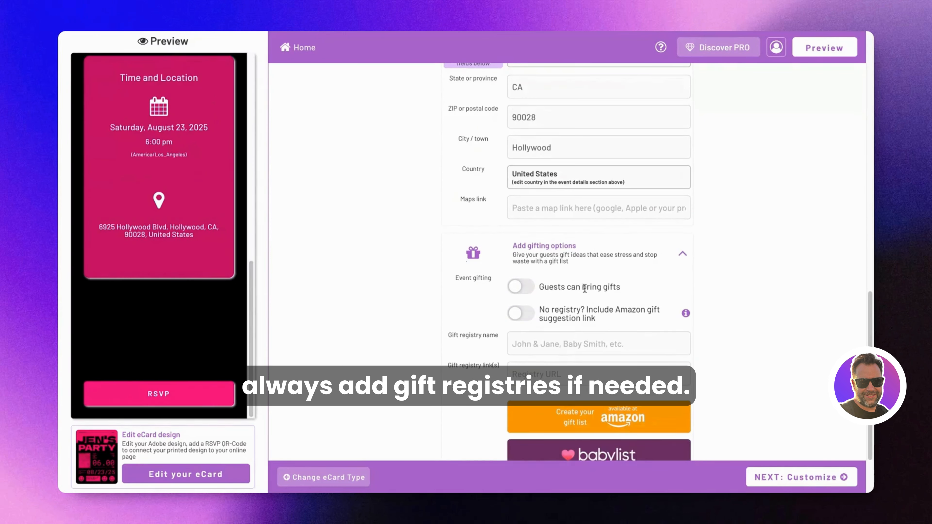
scroll(715, 377, down, 2)
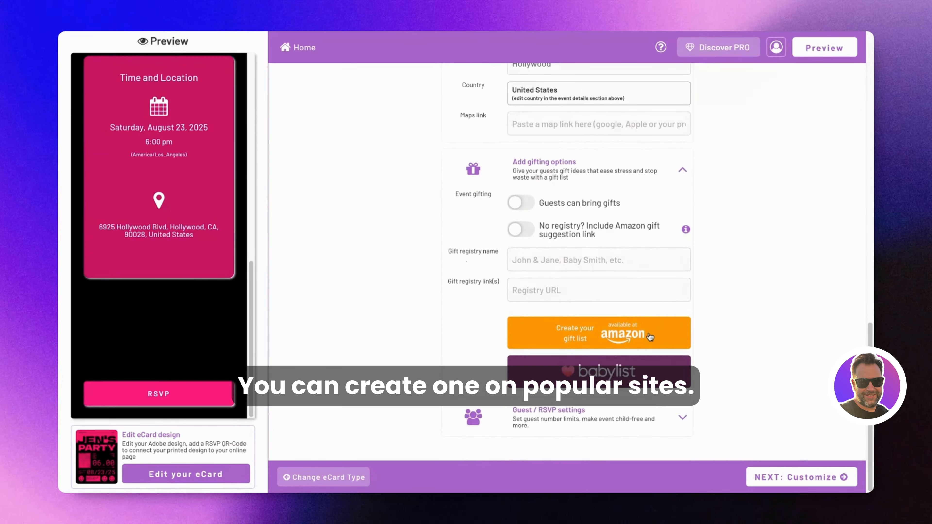
click(631, 416)
scroll(718, 366, down, 3)
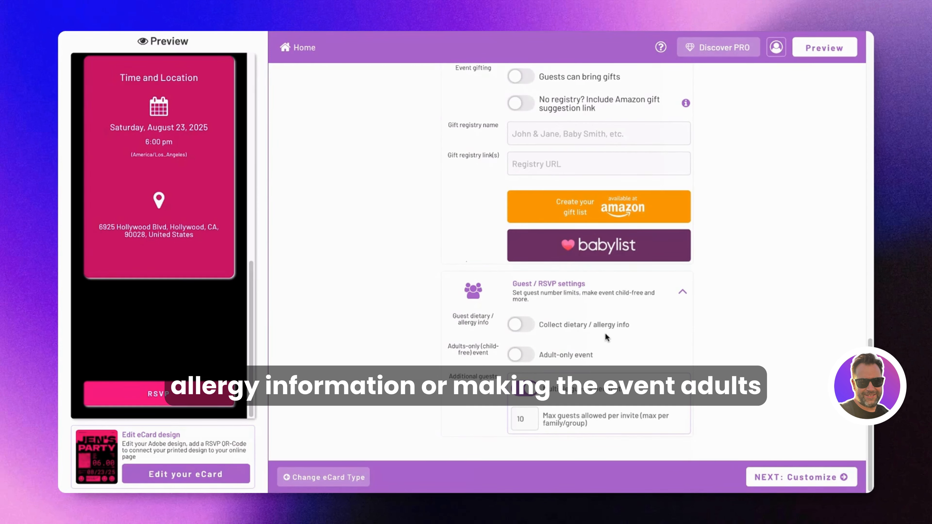
click(526, 357)
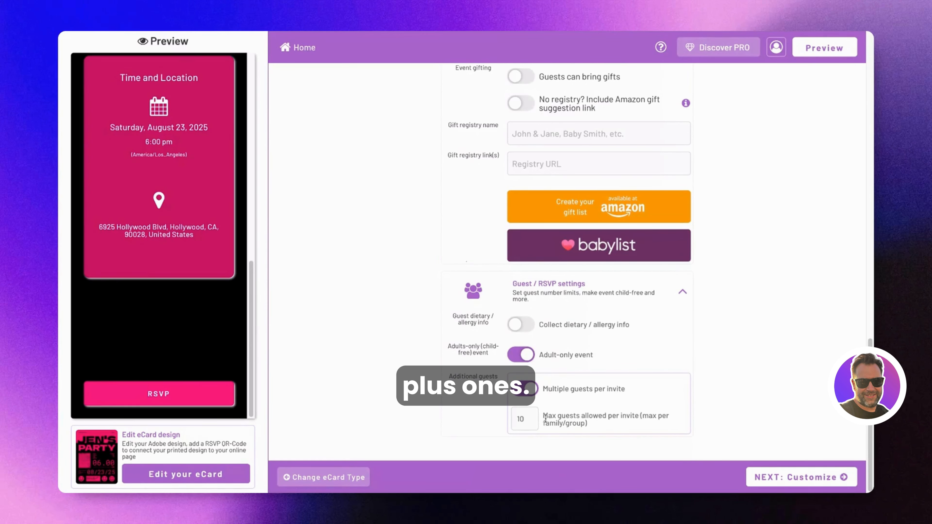
double_click(521, 419)
text(2)
click(780, 402)
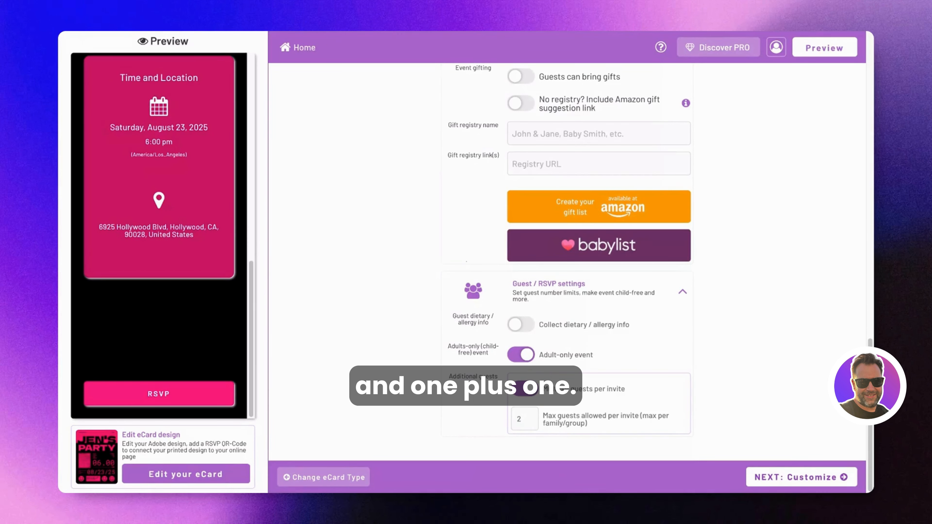
Continue to the Customize stage and review its meal options and event description sections
click(802, 477)
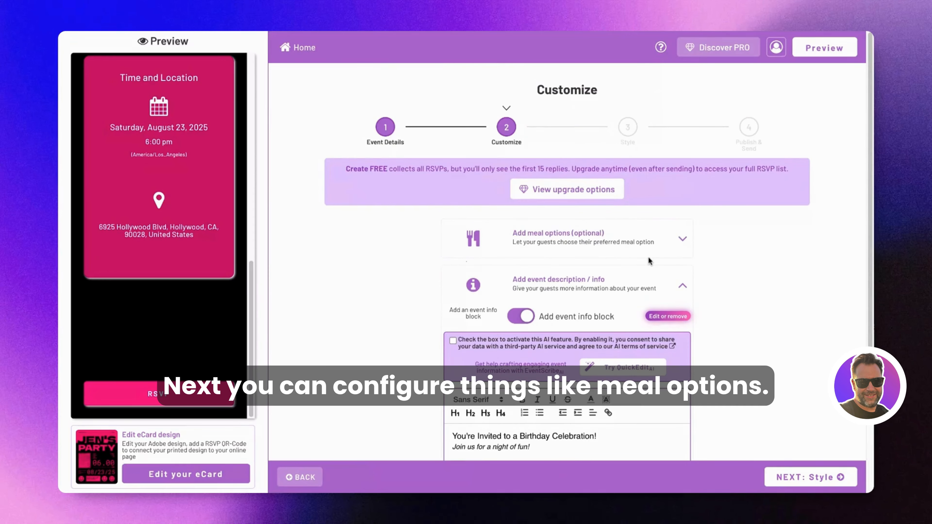
click(617, 238)
click(616, 238)
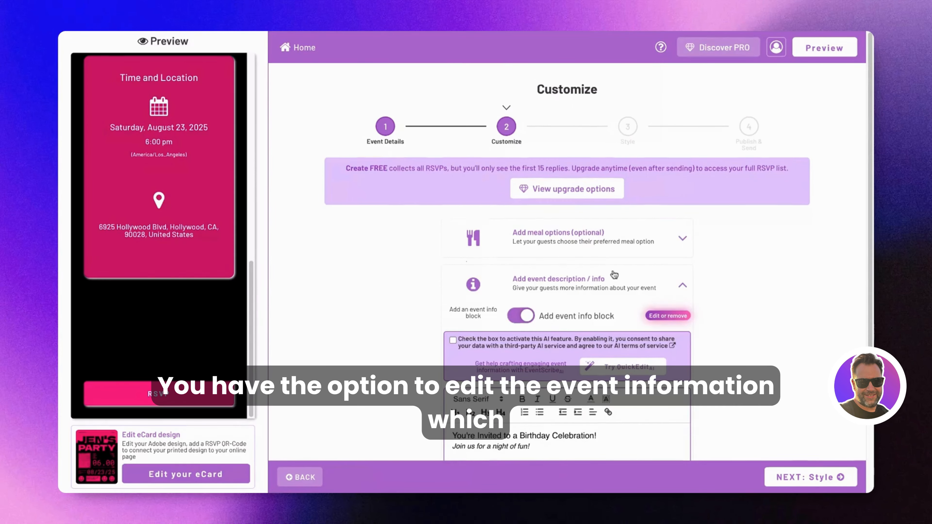
scroll(595, 156, down, 3)
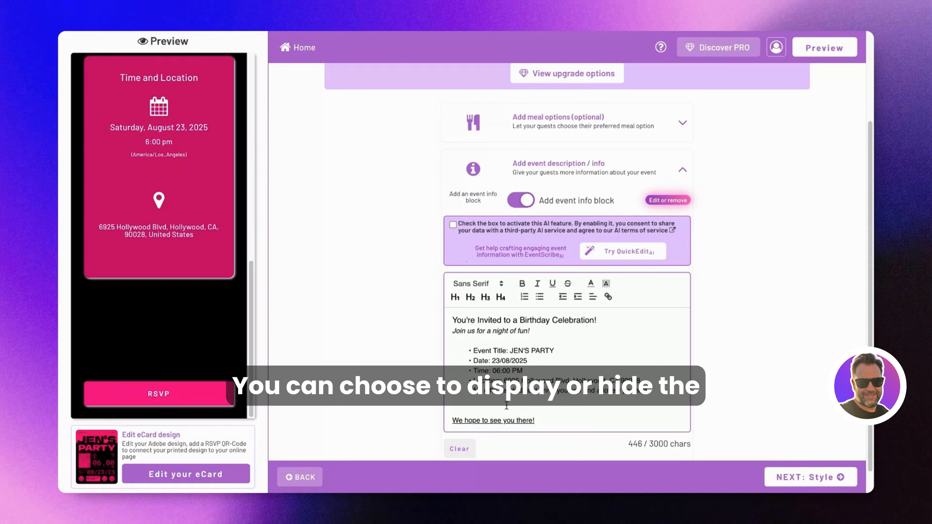
Try hiding the event info block from the invitation, and switch it back on
scroll(204, 215, up, 8)
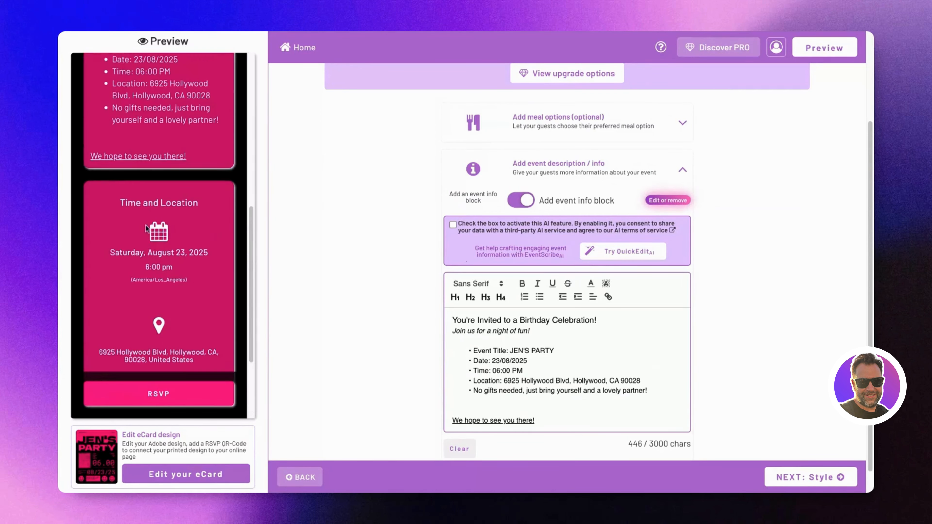
click(529, 203)
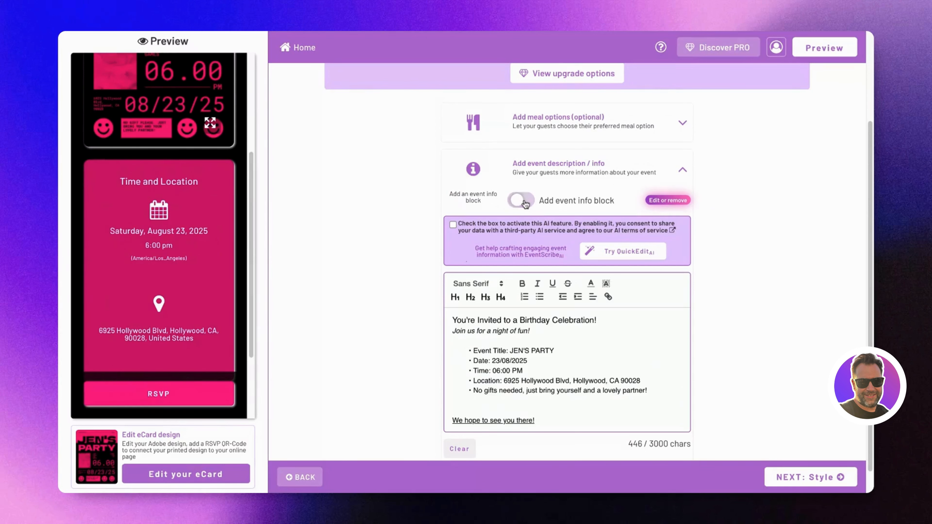
click(521, 200)
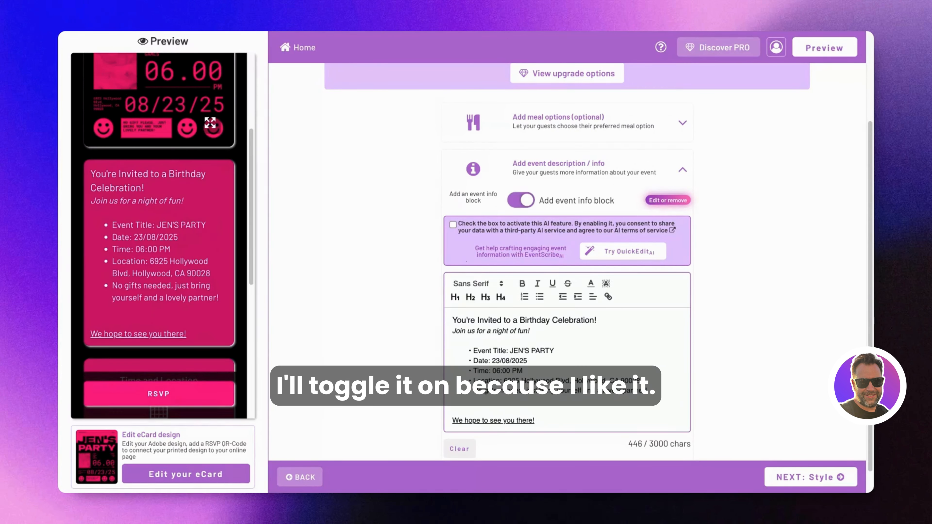
Continue to the Style stage and check the whole invitation preview against the original design's look
click(793, 477)
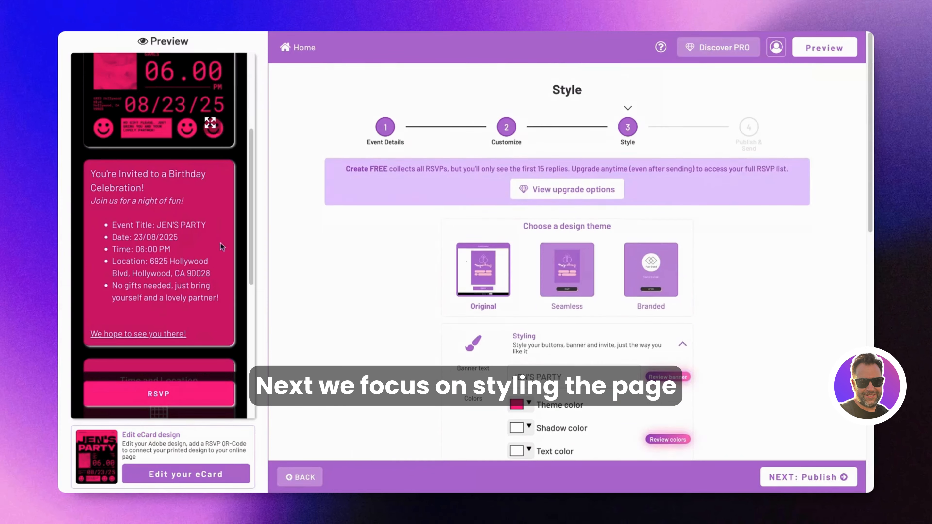
scroll(223, 247, up, 5)
scroll(252, 134, down, 1)
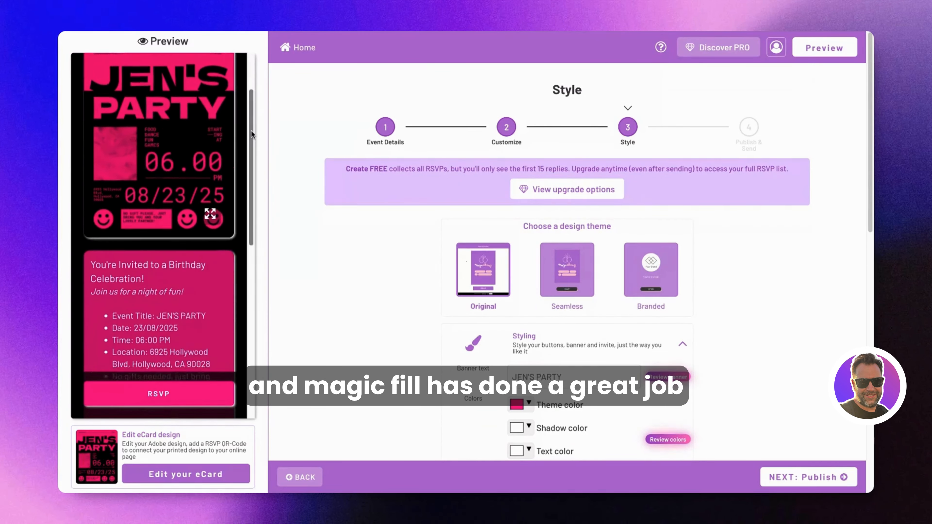
scroll(252, 134, down, 8)
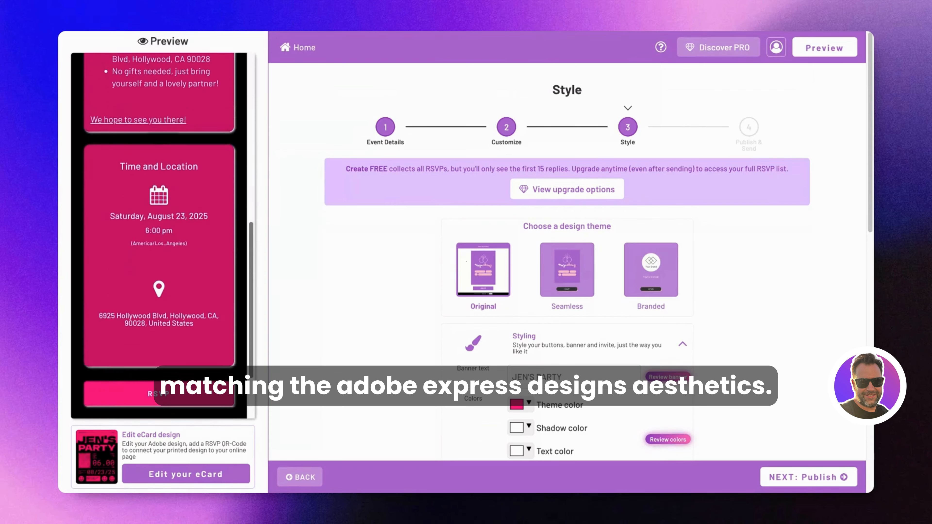
scroll(177, 140, up, 10)
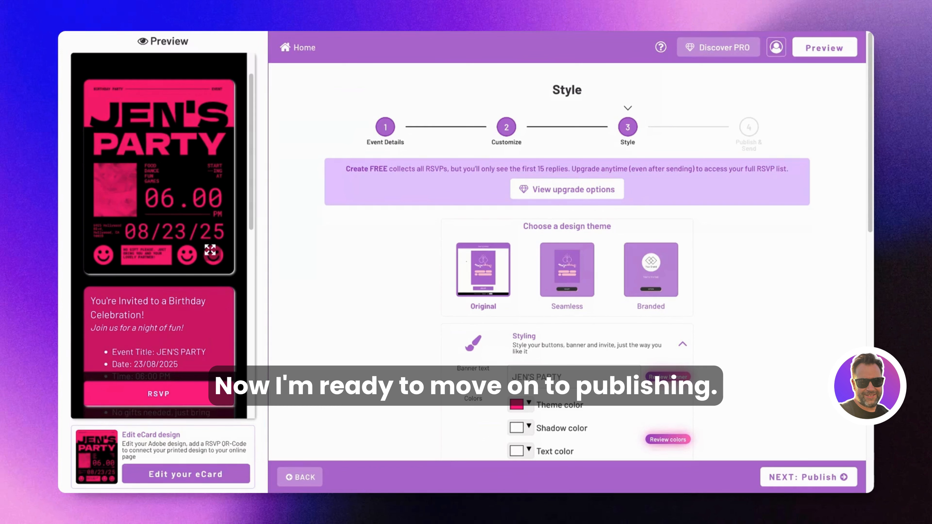
Continue to publishing, set the invitation's URL ending to jens-party-23-august-2025, publish it and dismiss the Create PRO upgrade offer
click(815, 477)
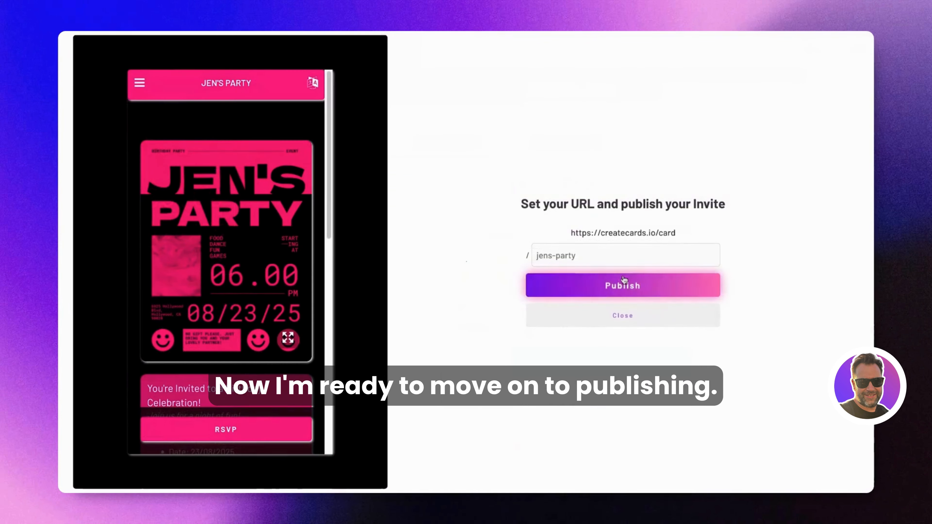
click(609, 259)
drag(578, 256, 539, 257)
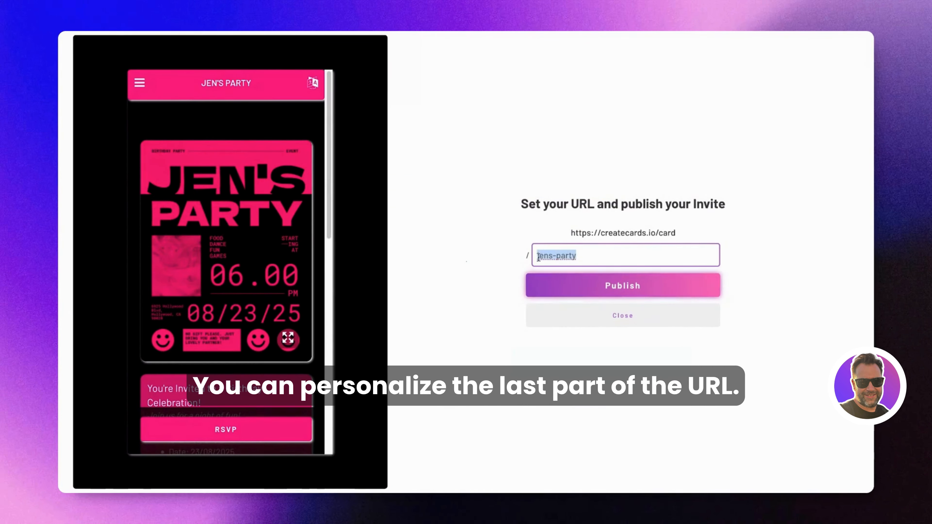
click(599, 258)
text(-)
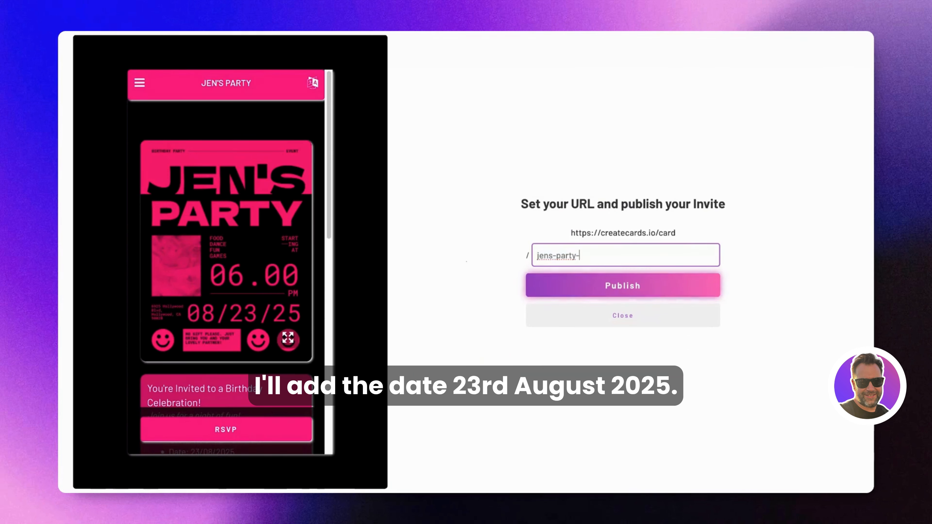
text(23-)
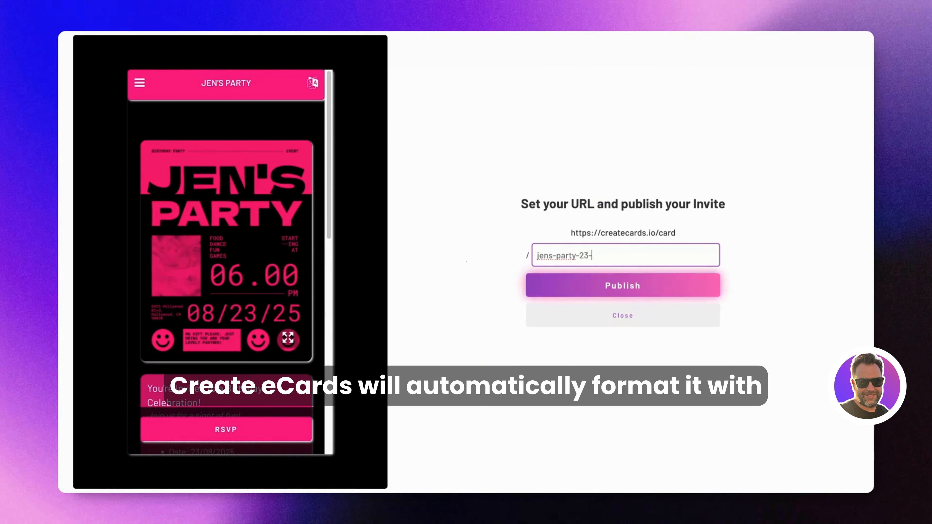
text(august-2025)
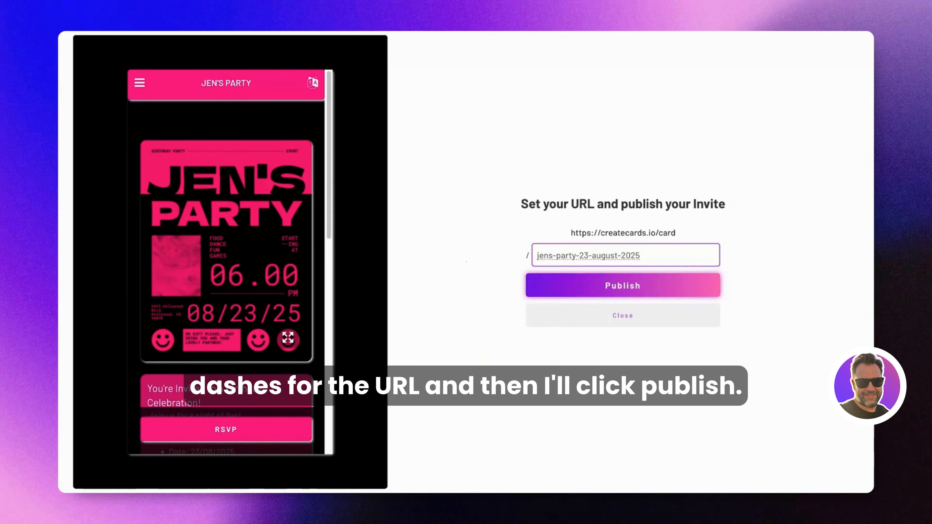
click(597, 285)
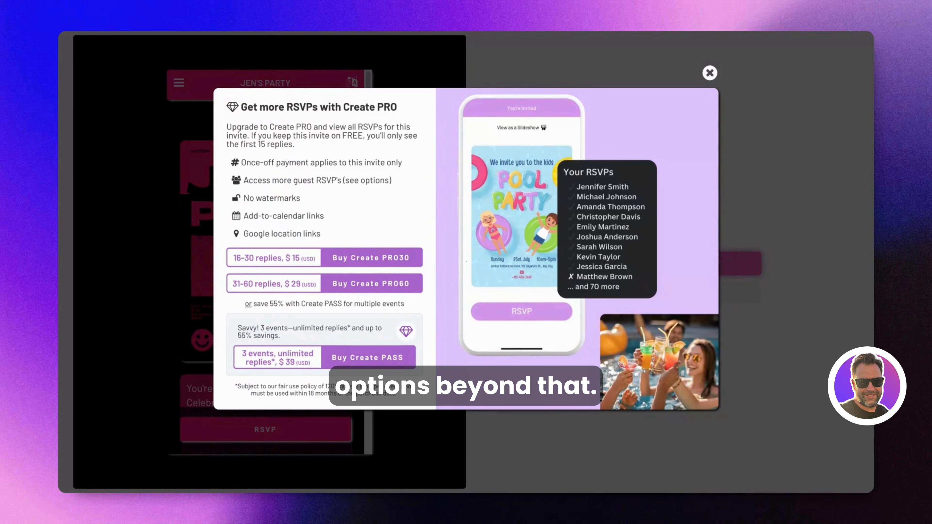
click(710, 74)
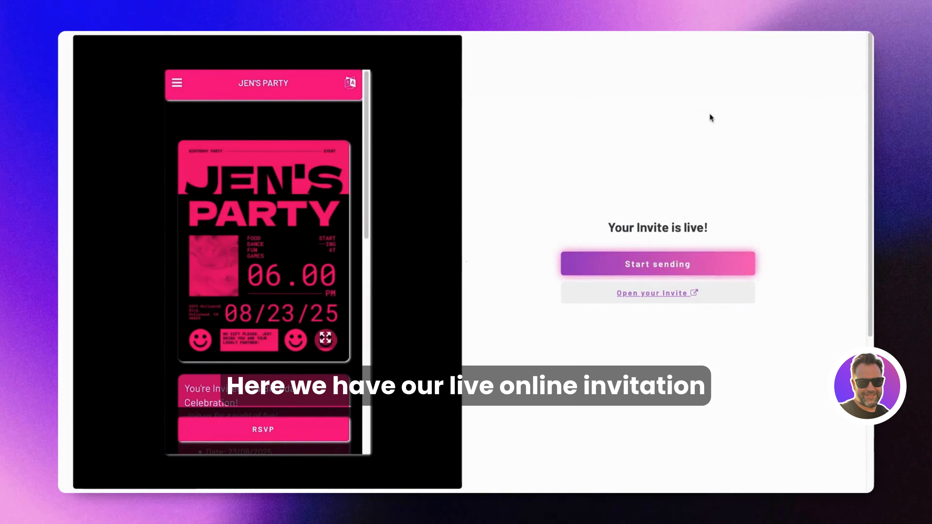
Open the live invitation page and review its design, event description, and time and location details
click(670, 293)
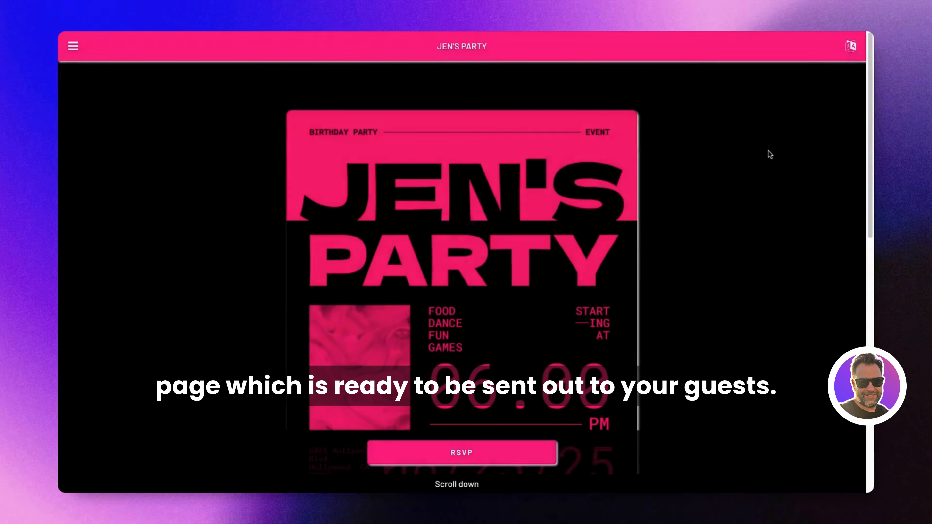
scroll(770, 155, down, 8)
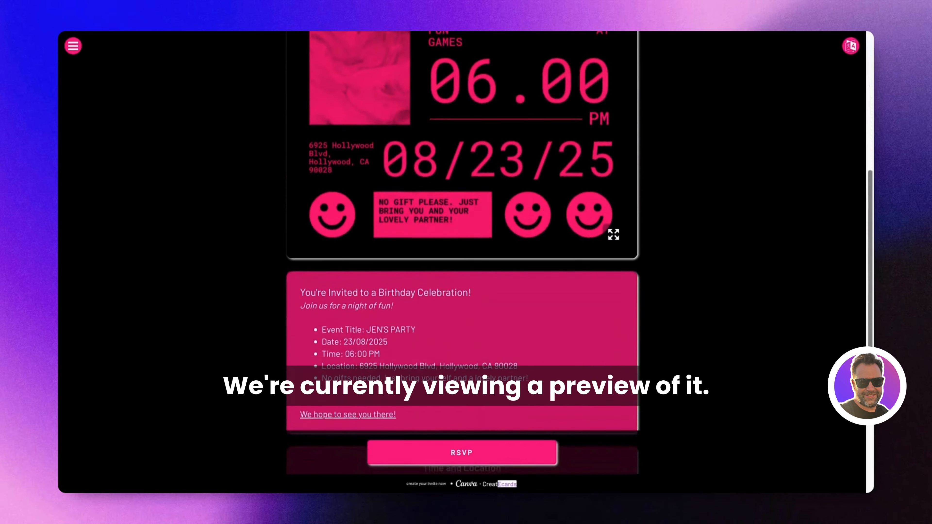
scroll(690, 148, down, 7)
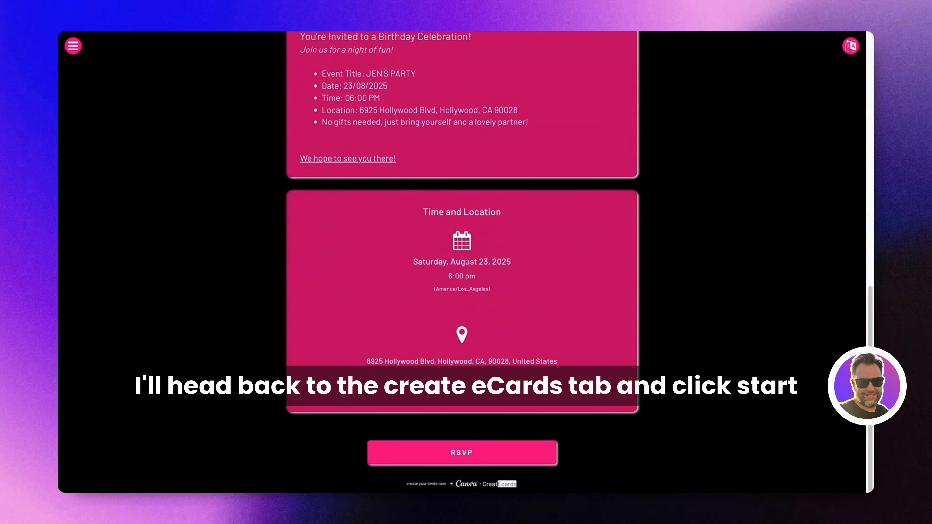
Return to the published invite, start sending it, choose email sending with Gmail and copy the invitation email
key(ctrl+Tab)
click(630, 262)
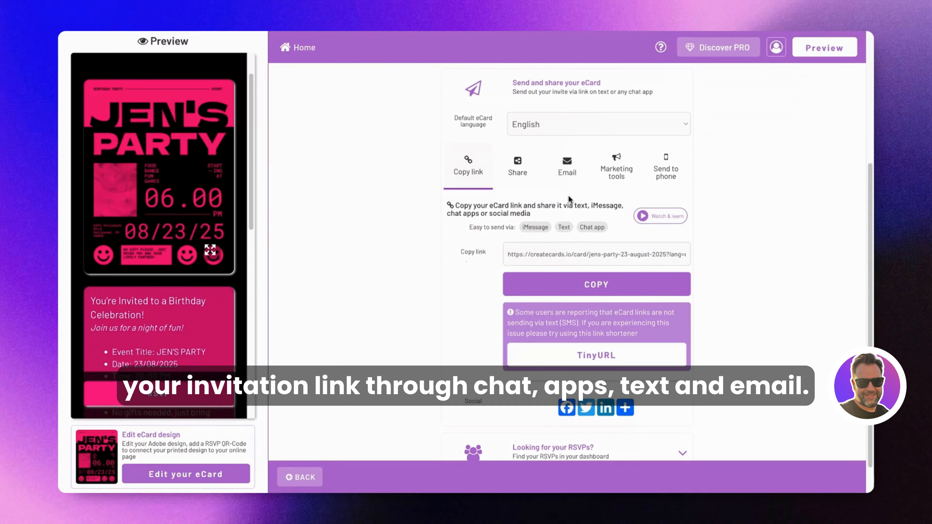
click(567, 173)
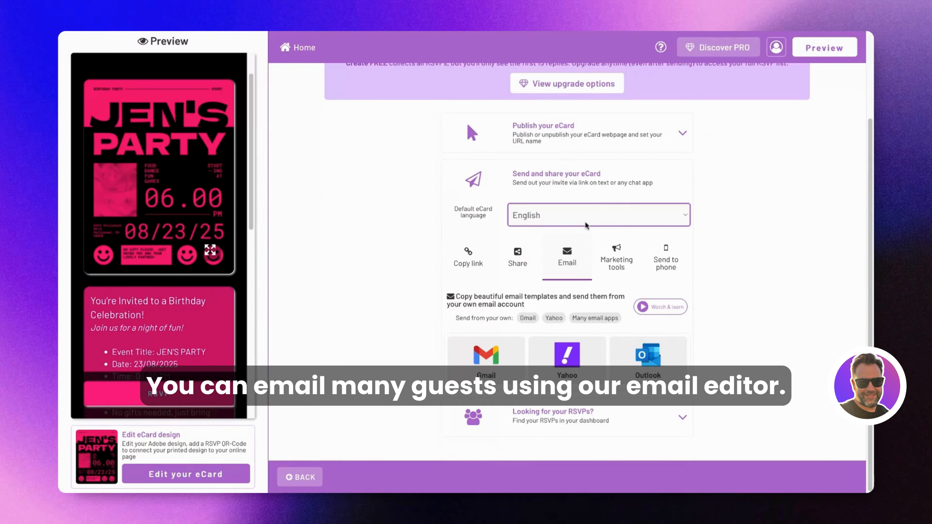
click(503, 356)
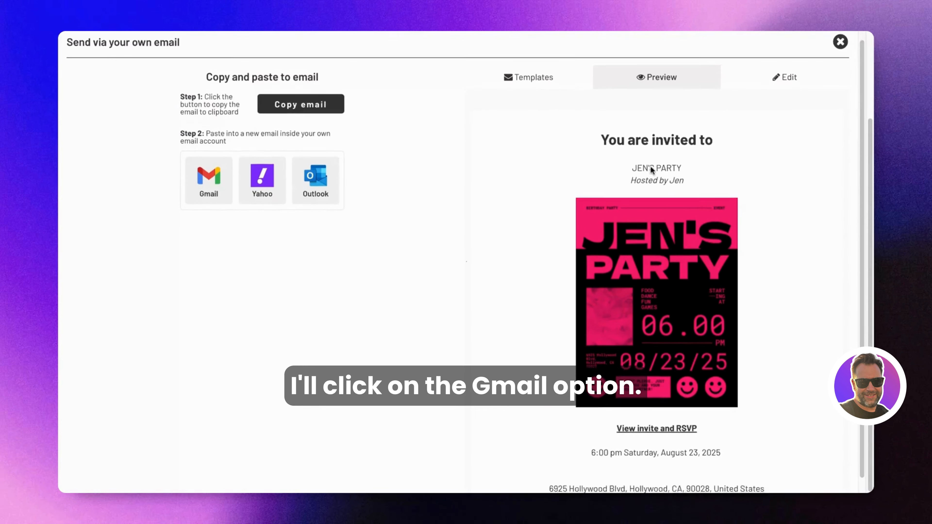
scroll(755, 161, down, 1)
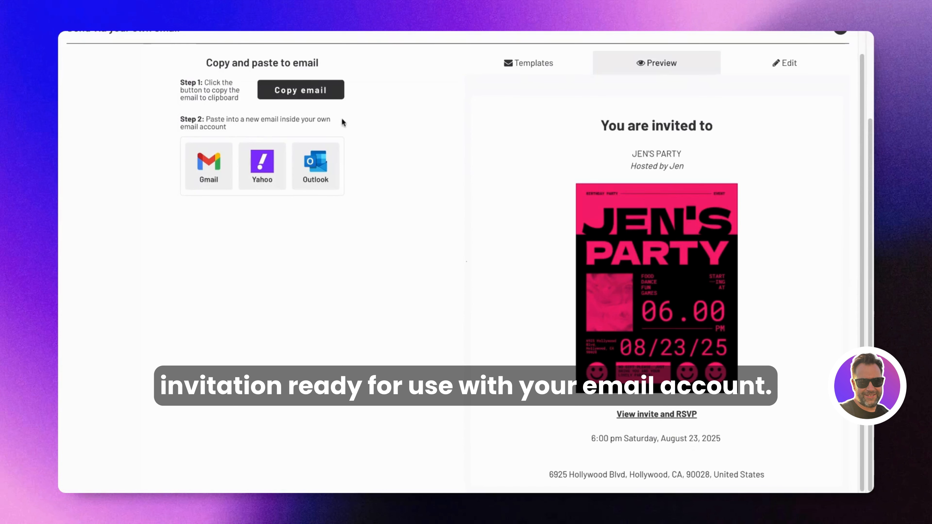
click(313, 93)
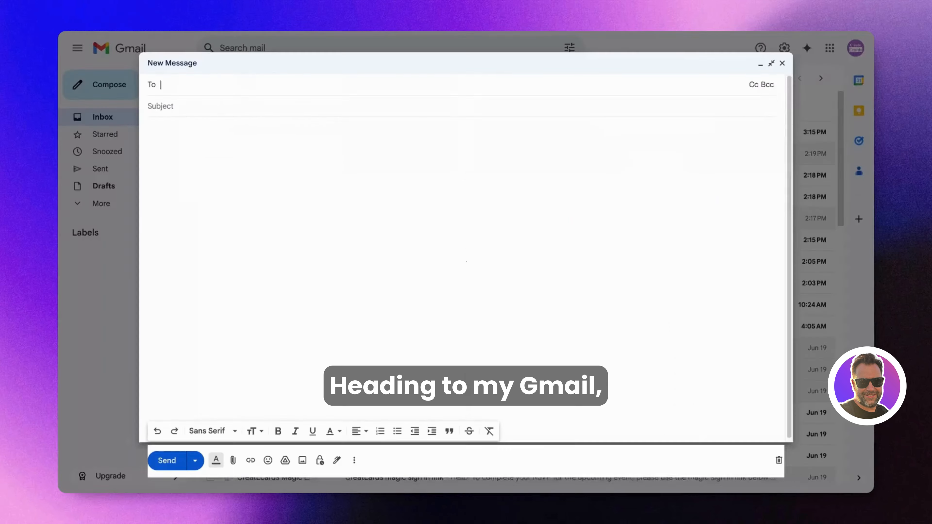
Switch to Gmail and paste the copied invitation email into the new message's body, checking it through to the event address
click(310, 127)
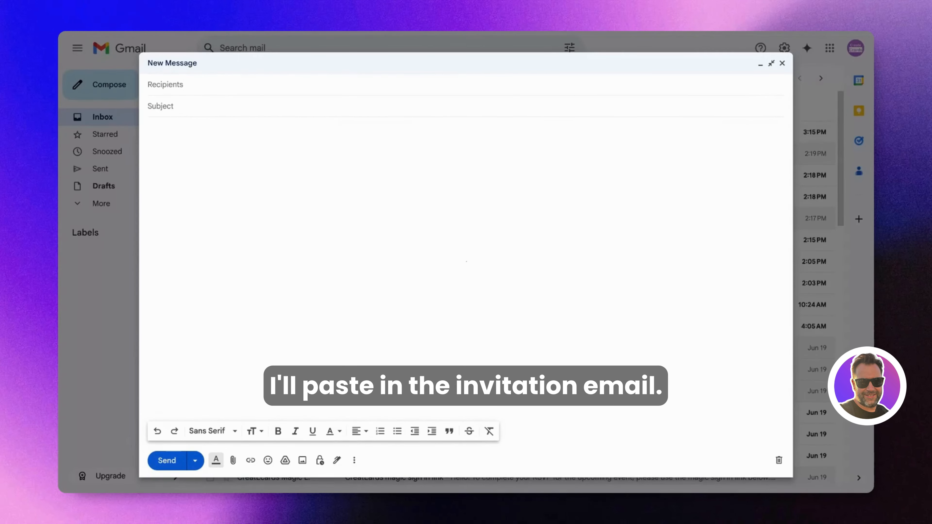
key(ctrl+v)
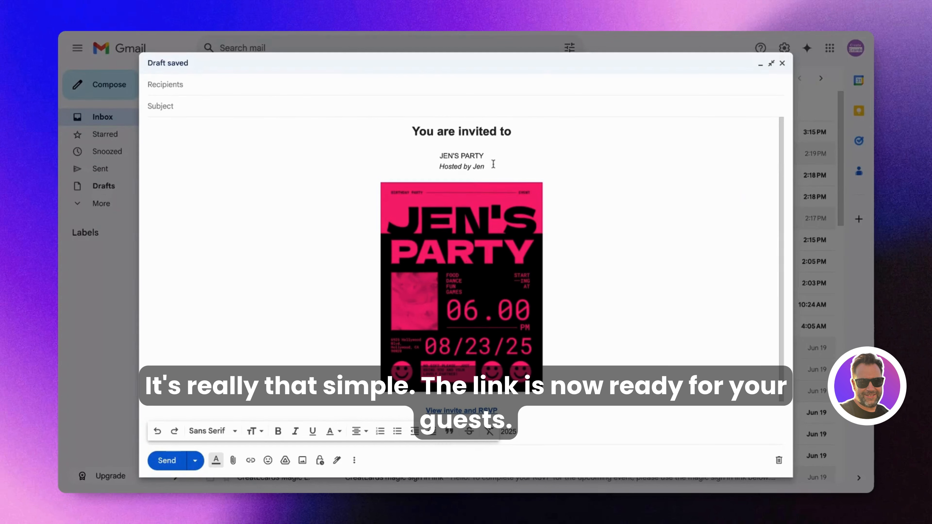
scroll(505, 156, down, 2)
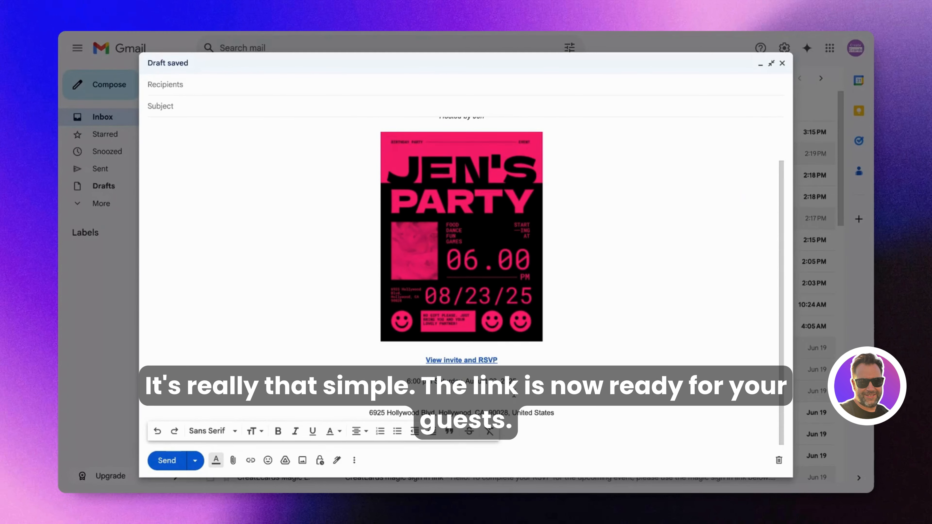
scroll(503, 149, up, 2)
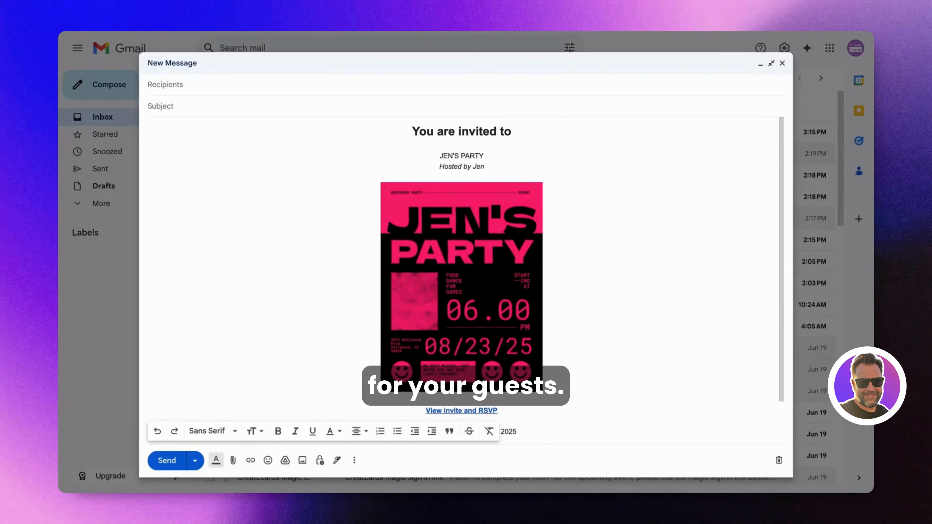
Copy the event title from the message body into the subject as JEN'S PARTY and add a Bcc recipient field
triple_click(473, 159)
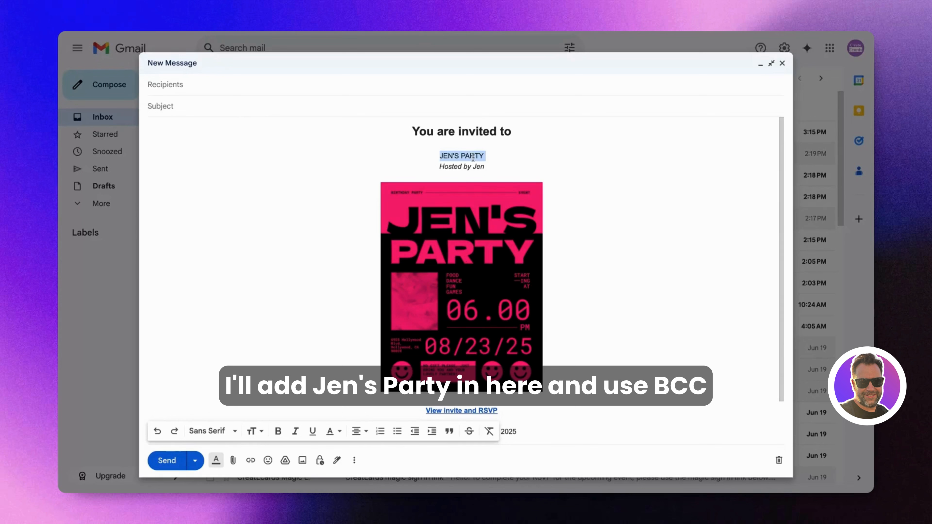
key(ctrl+c)
click(208, 103)
key(ctrl+v)
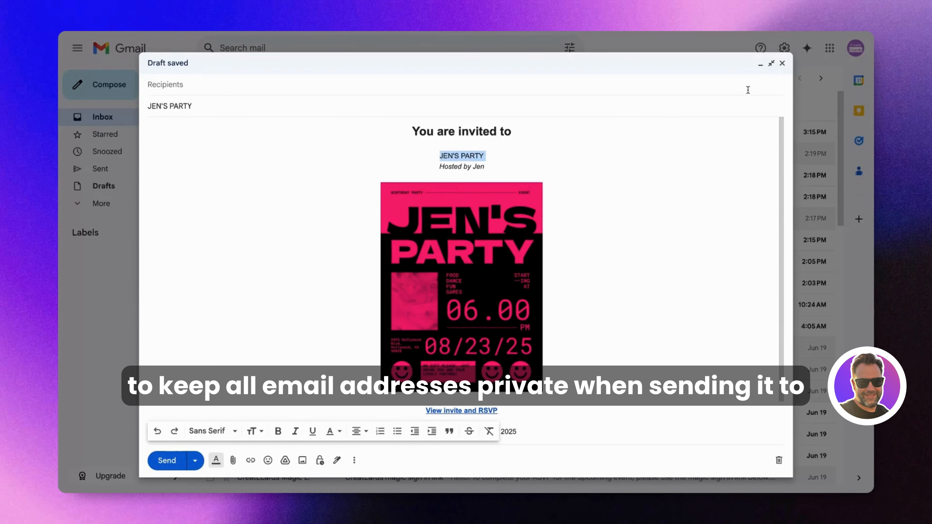
click(769, 87)
click(774, 86)
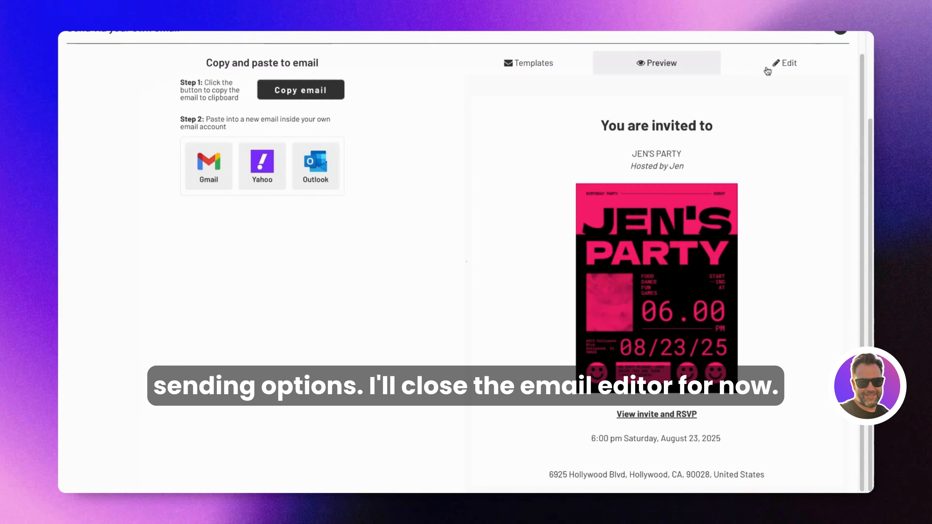
Back in CreatEcards, close the email editor and fill the Share option's link text with the Invitation template
scroll(808, 76, up, 1)
click(839, 51)
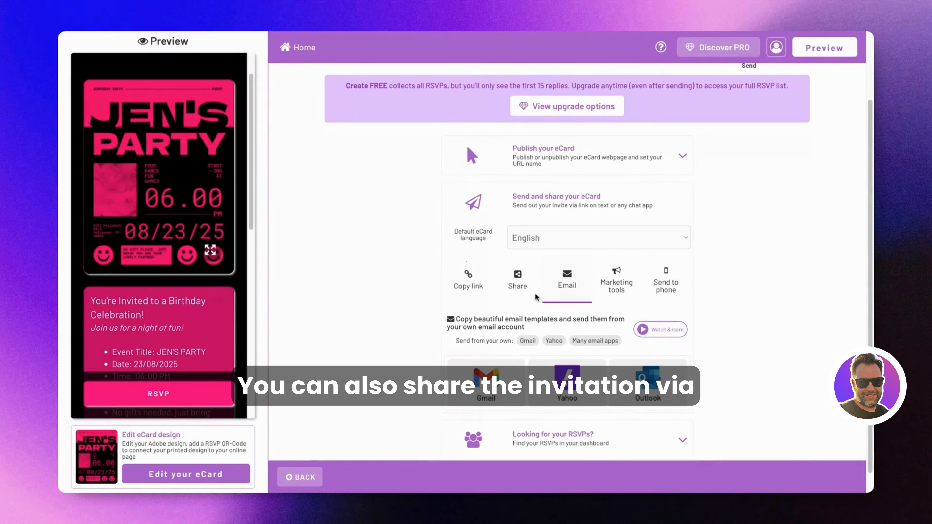
click(523, 284)
scroll(523, 284, down, 4)
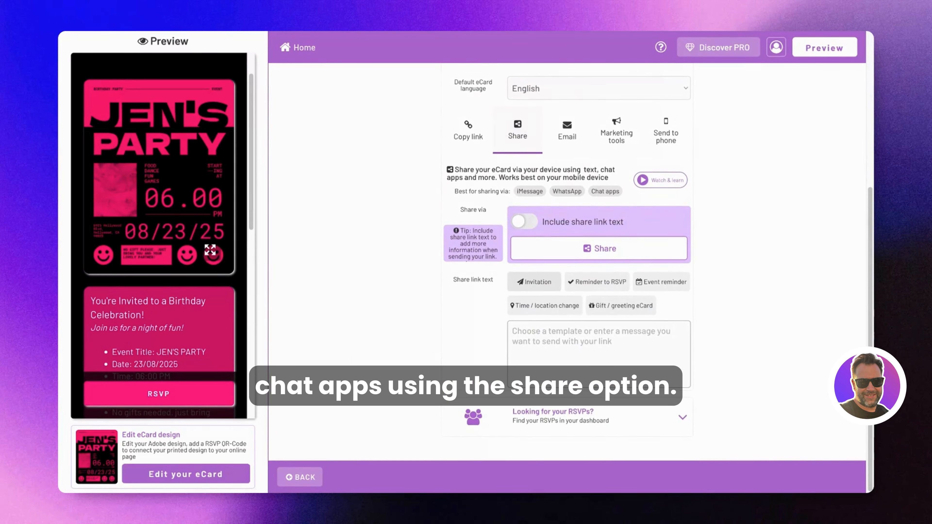
click(536, 287)
scroll(582, 272, down, 1)
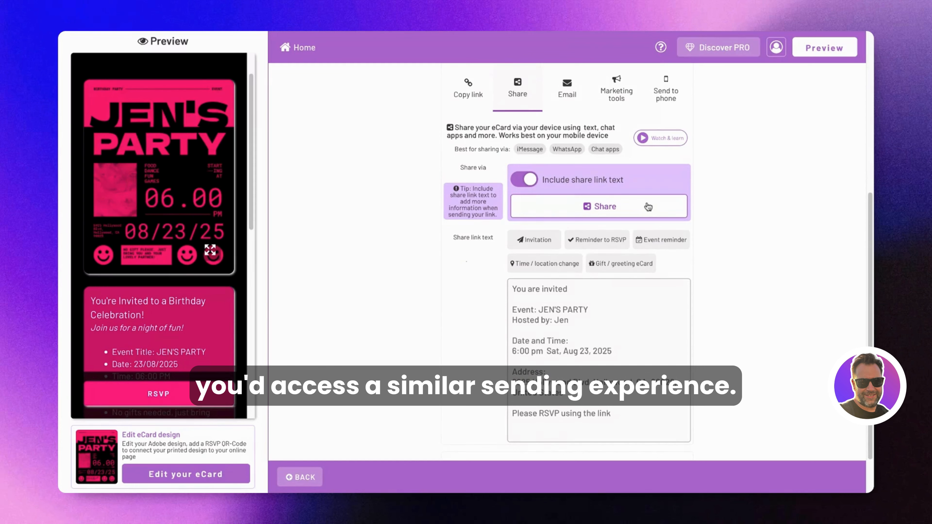
Show the QR code for sending from a phone, and open the RSVP dashboard from the section for finding RSVPs
scroll(647, 207, up, 1)
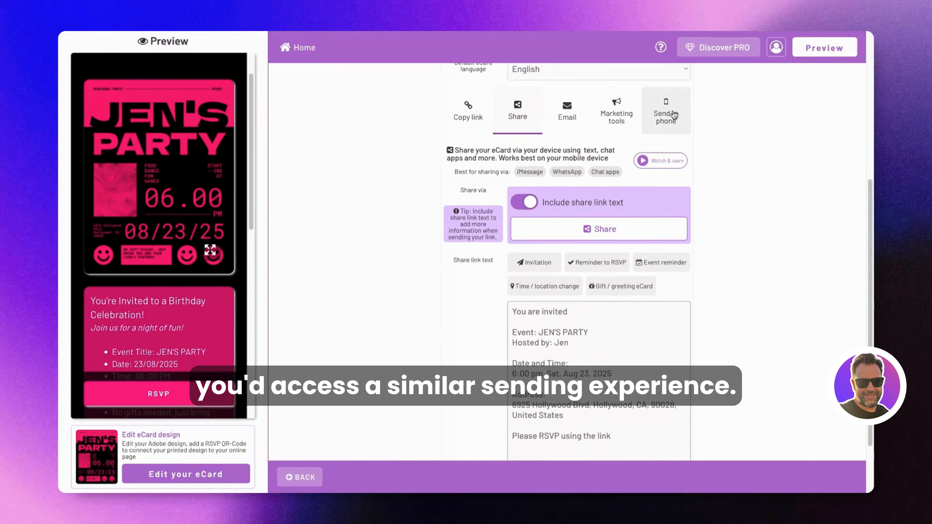
click(672, 128)
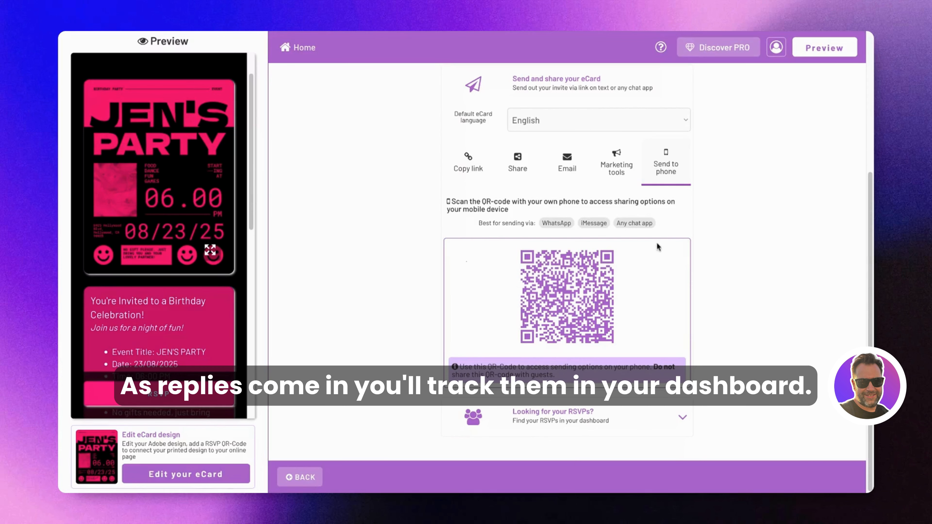
click(597, 418)
click(597, 421)
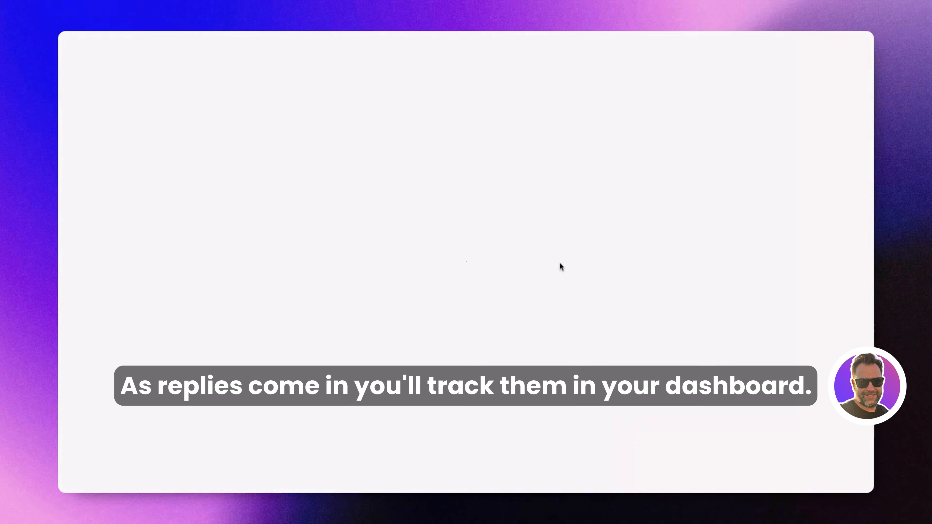